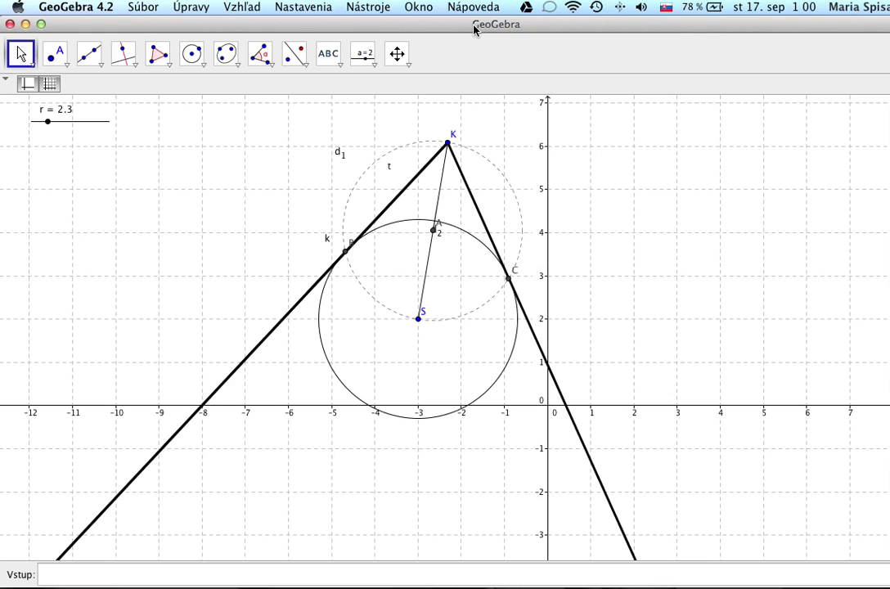
# - Start exporting the construction as a dynamic HTML web page and show the advanced export settings
pyautogui.click(144, 8)
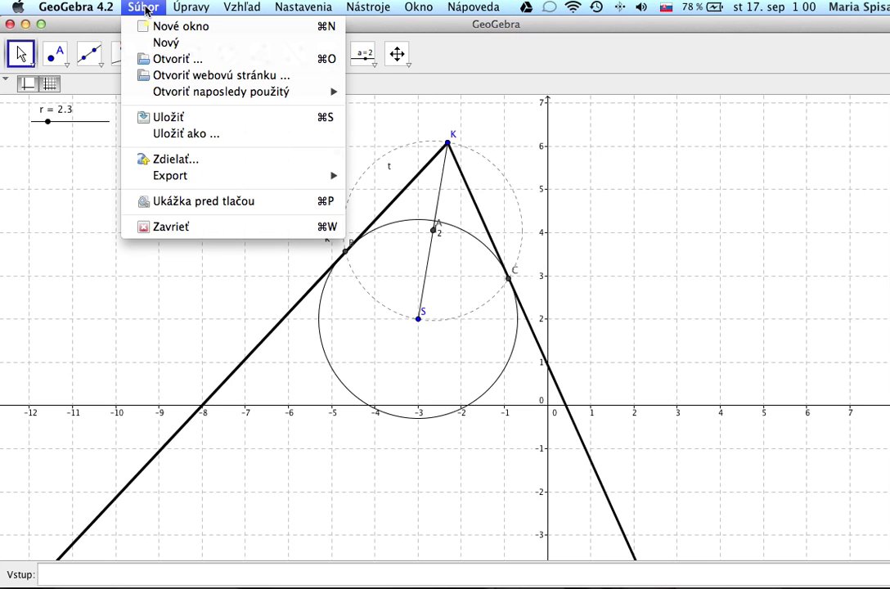
pyautogui.moveTo(183, 182)
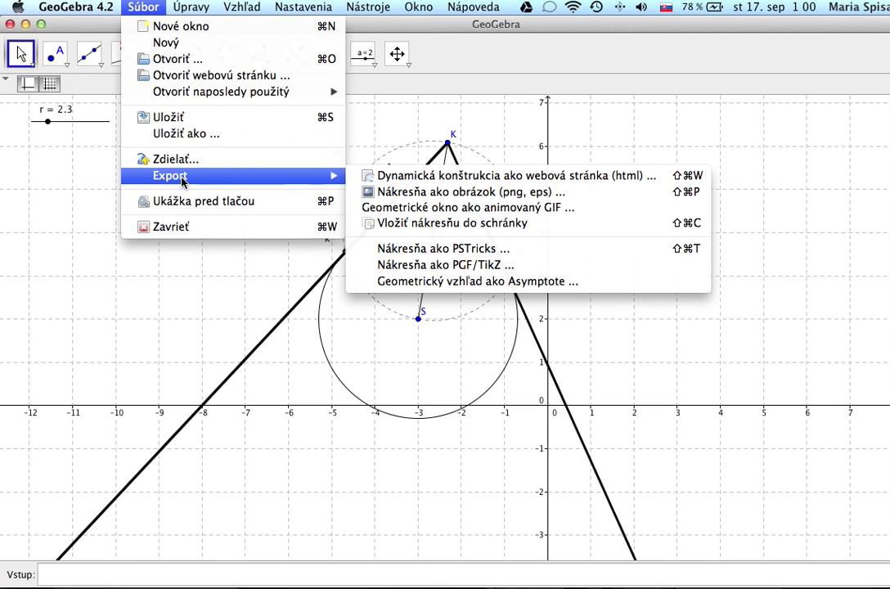
pyautogui.click(398, 177)
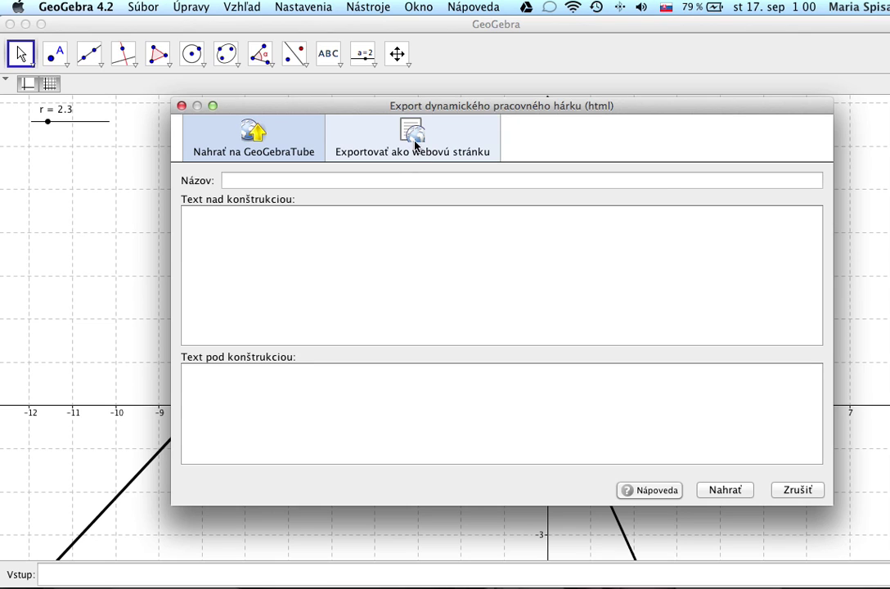
pyautogui.click(416, 146)
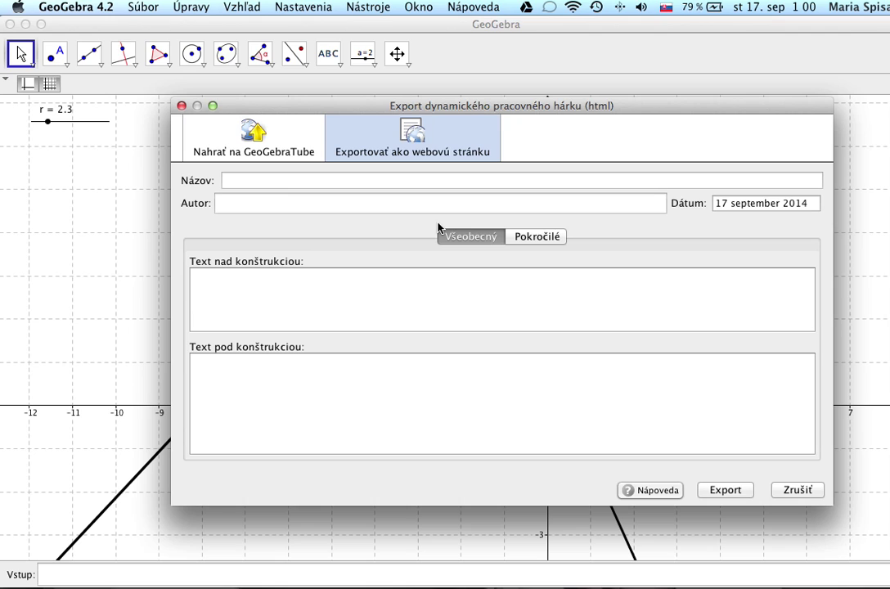
pyautogui.click(547, 237)
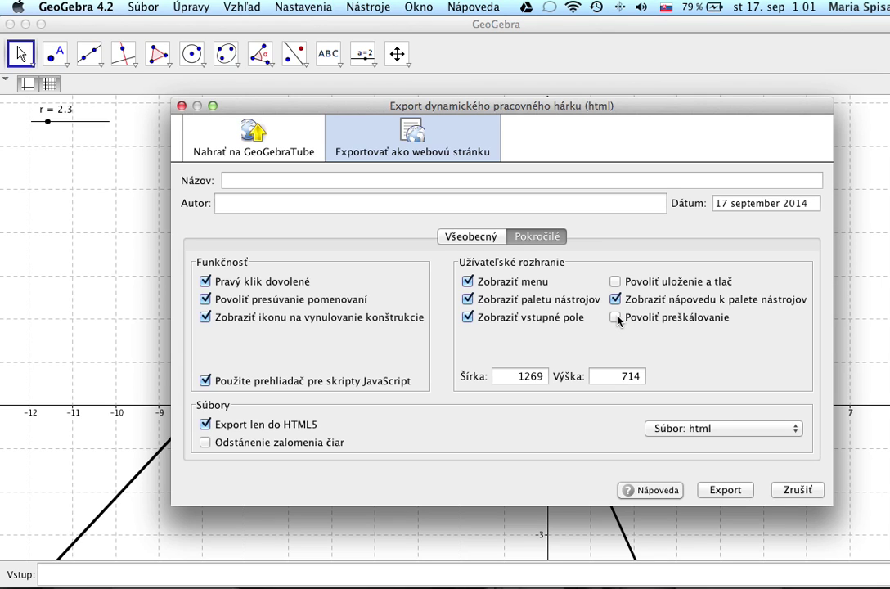
# - Title the export "Dotyčnice ku kružnici" and copy its code to the clipboard in the Moodle format
pyautogui.click(395, 181)
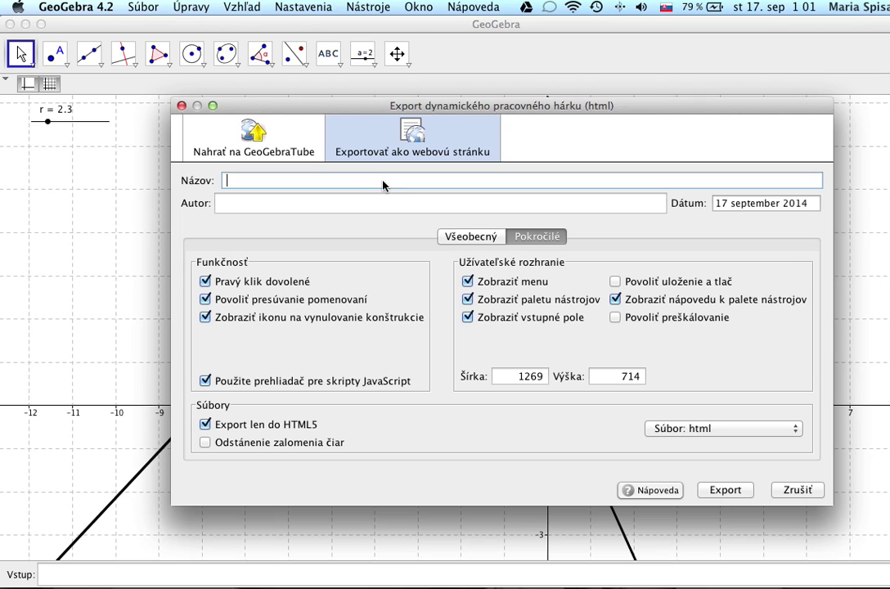
pyautogui.write('Dotyčnice ku kružnici')
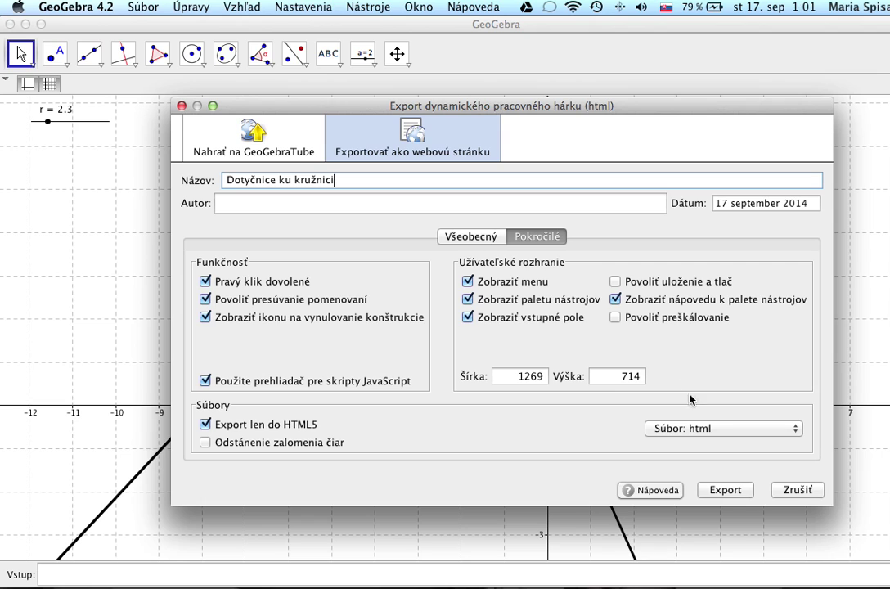
pyautogui.click(704, 428)
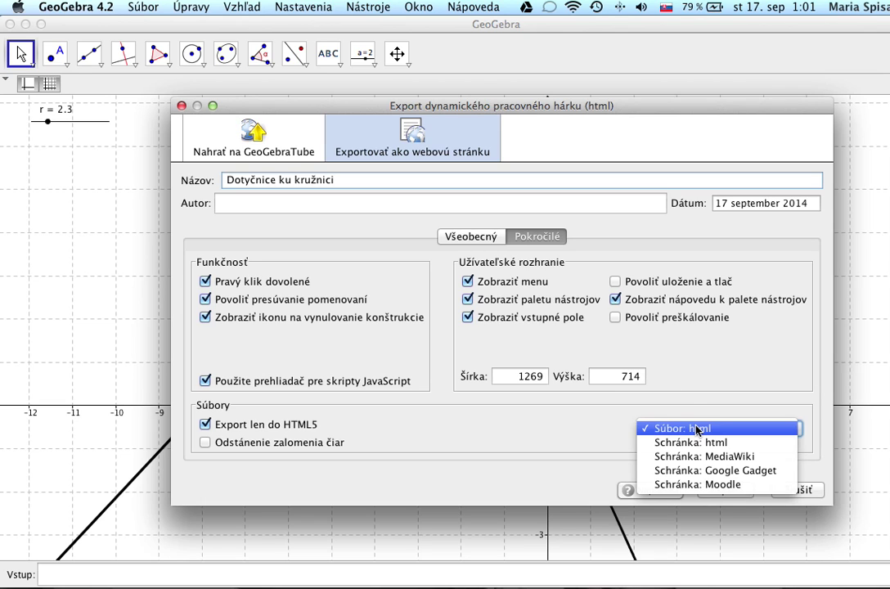
pyautogui.click(700, 486)
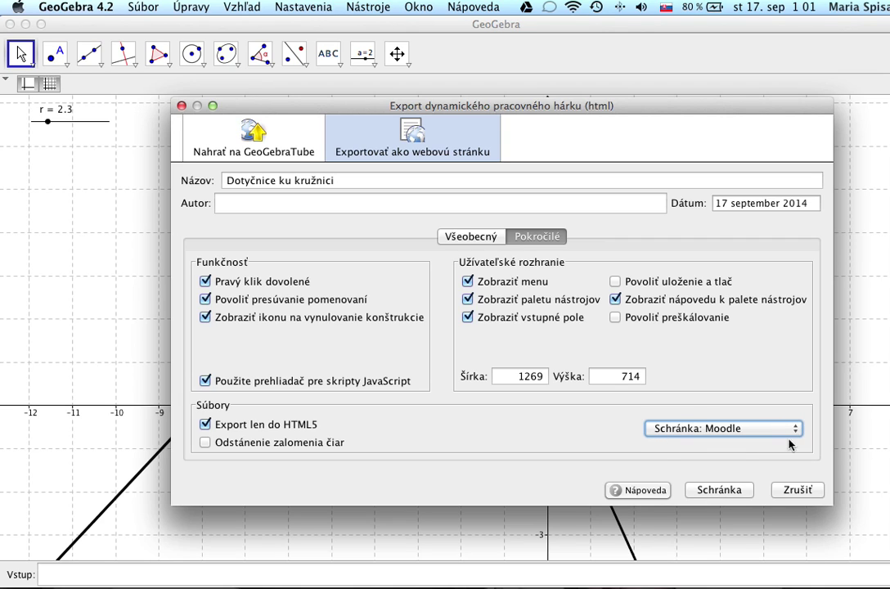
pyautogui.click(714, 490)
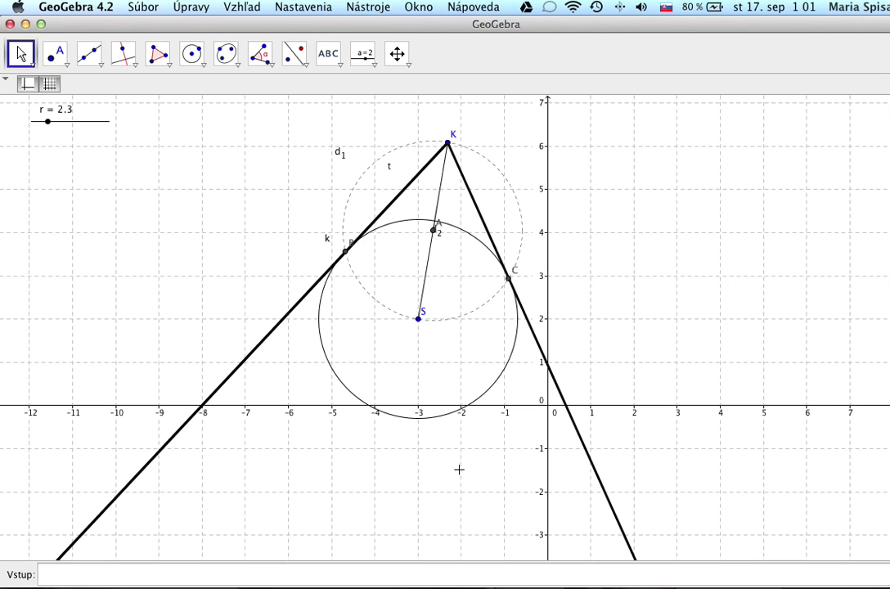
# - Switch to the Moodle course in Safari and add a new Stránka resource to the Geogebra section
pyautogui.click(153, 582)
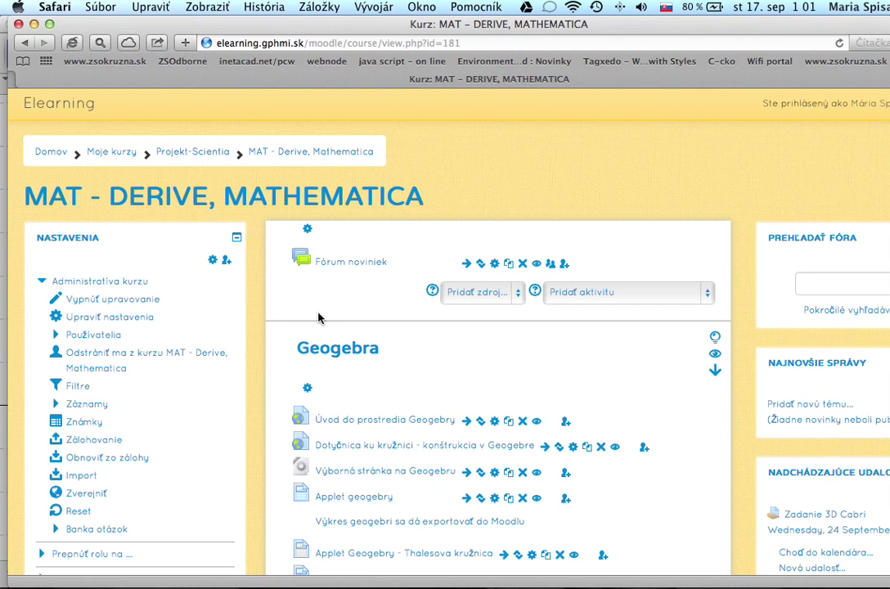
pyautogui.scroll(-5, 472, 344)
pyautogui.scroll(-2, 472, 344)
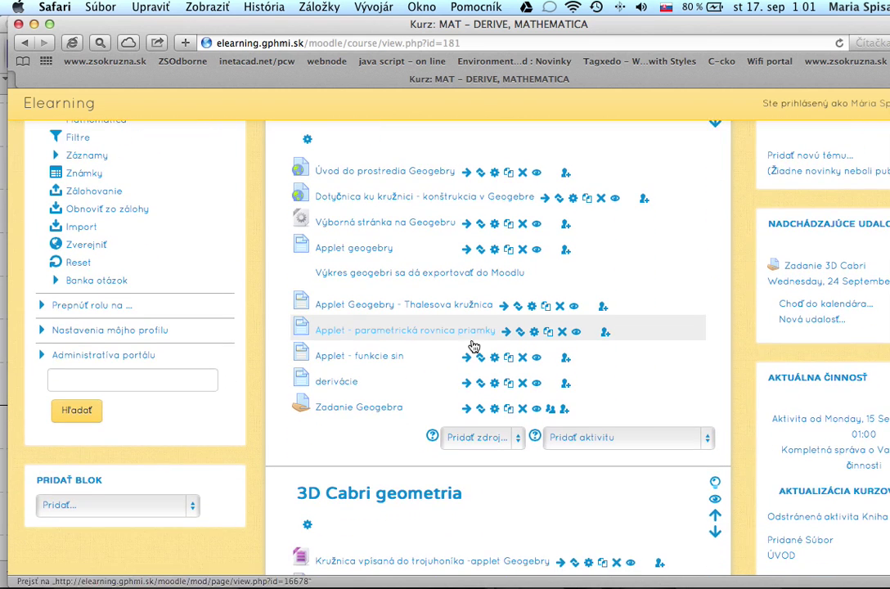
pyautogui.click(612, 389)
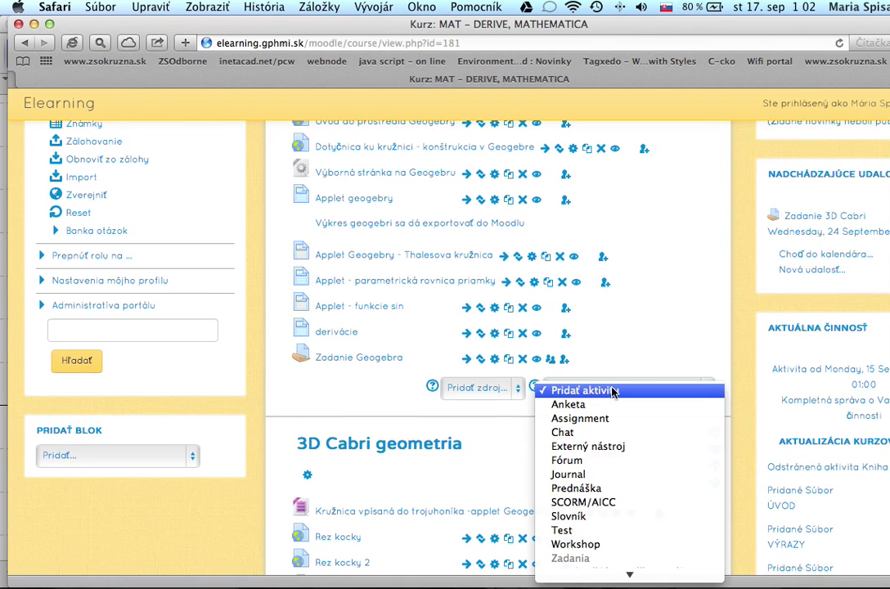
pyautogui.click(483, 390)
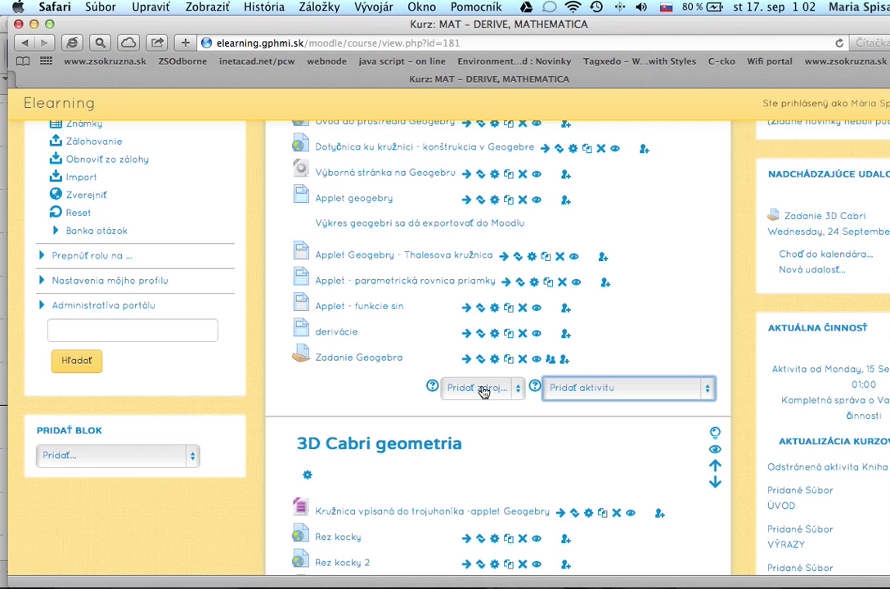
pyautogui.click(483, 390)
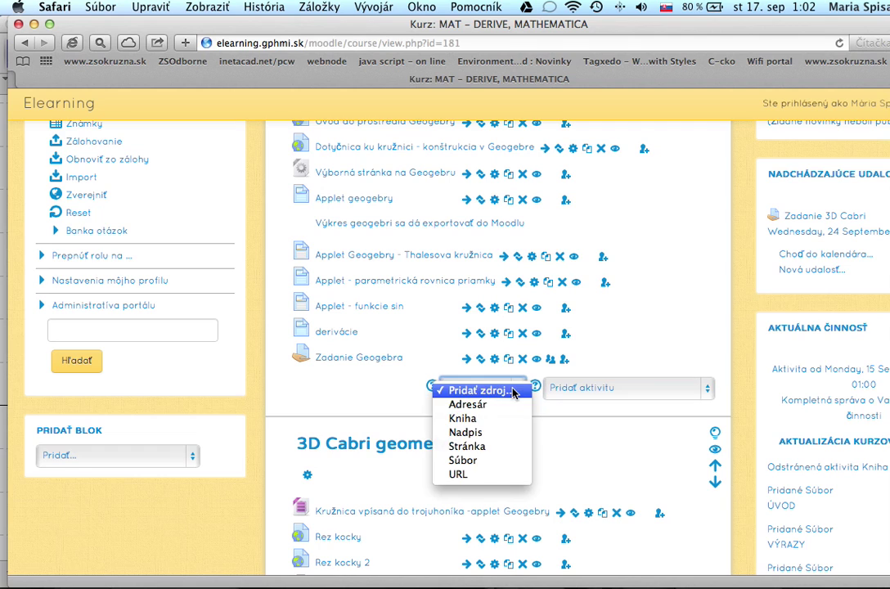
pyautogui.click(467, 448)
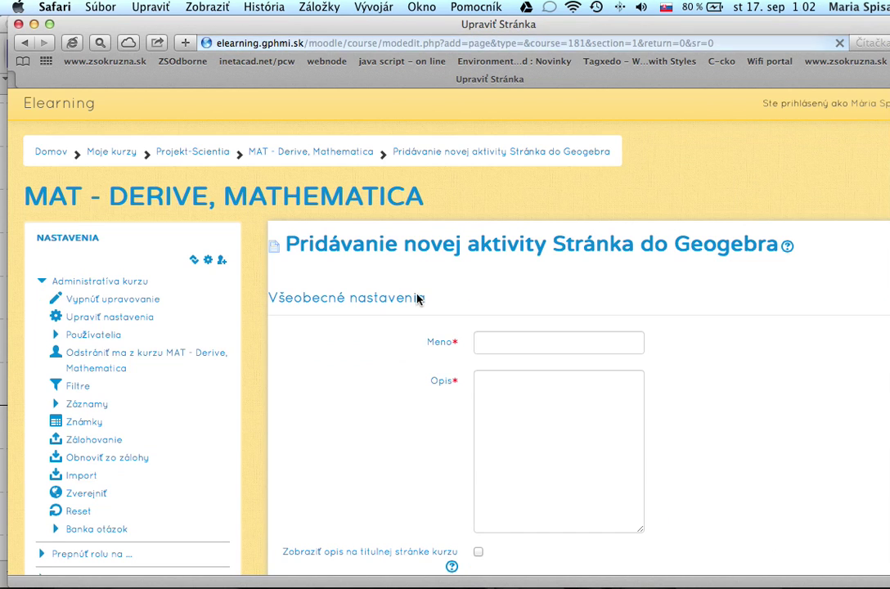
# - Name the new page "Applet Geogebry - dotyčnica ku kružnici" and enter the description "Applet geogebry."
pyautogui.click(512, 339)
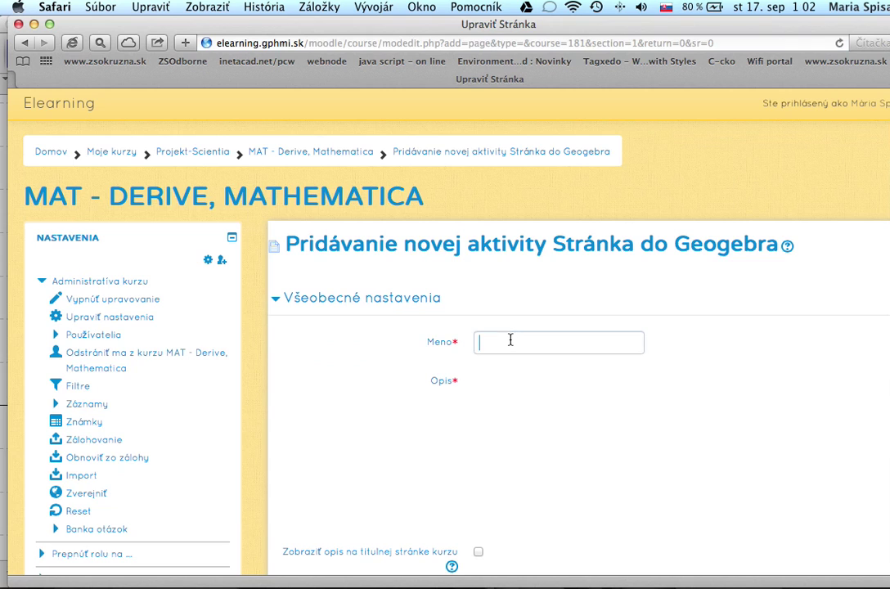
pyautogui.write('Applet ')
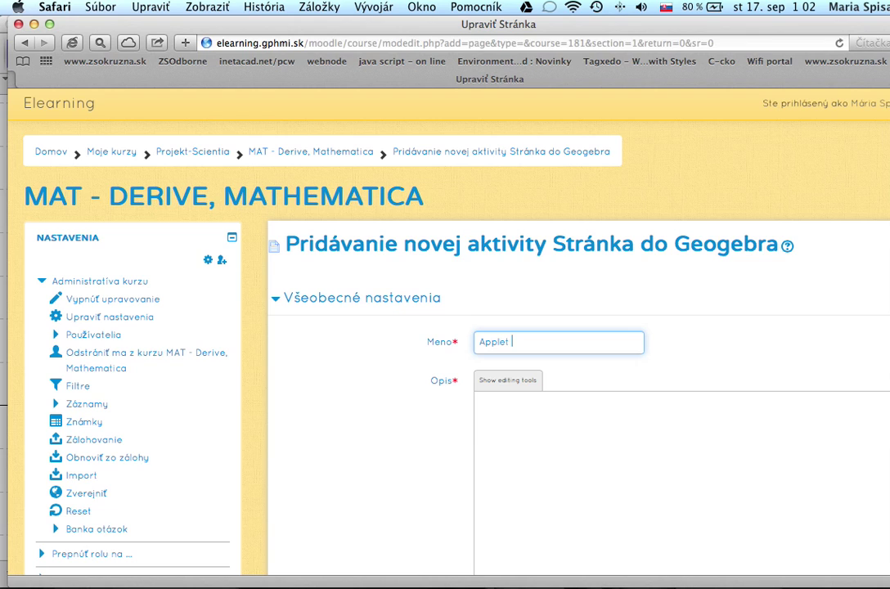
pyautogui.write('Geogebr')
pyautogui.write('a - ')
pyautogui.write('dotyčni')
pyautogui.write('ca')
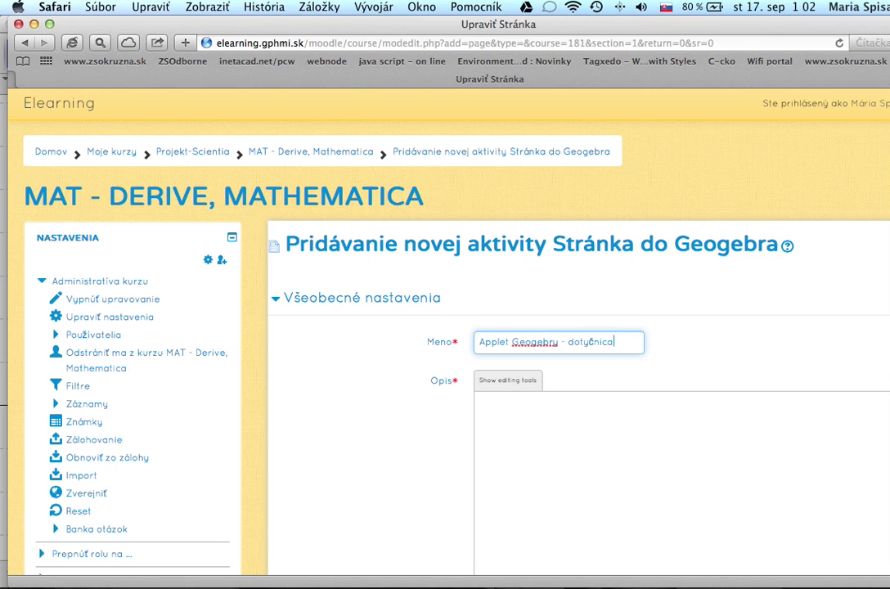
pyautogui.write(' ku kružnic')
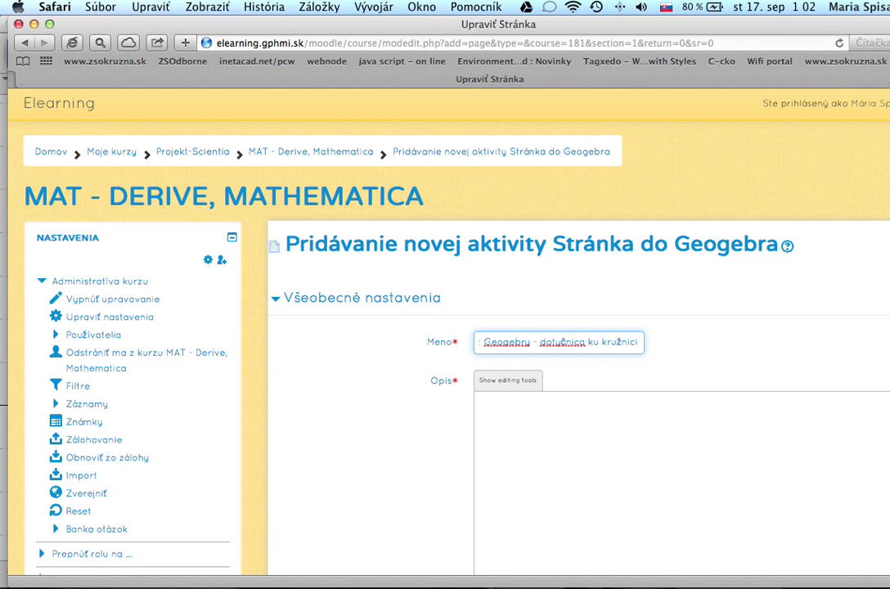
pyautogui.click(509, 419)
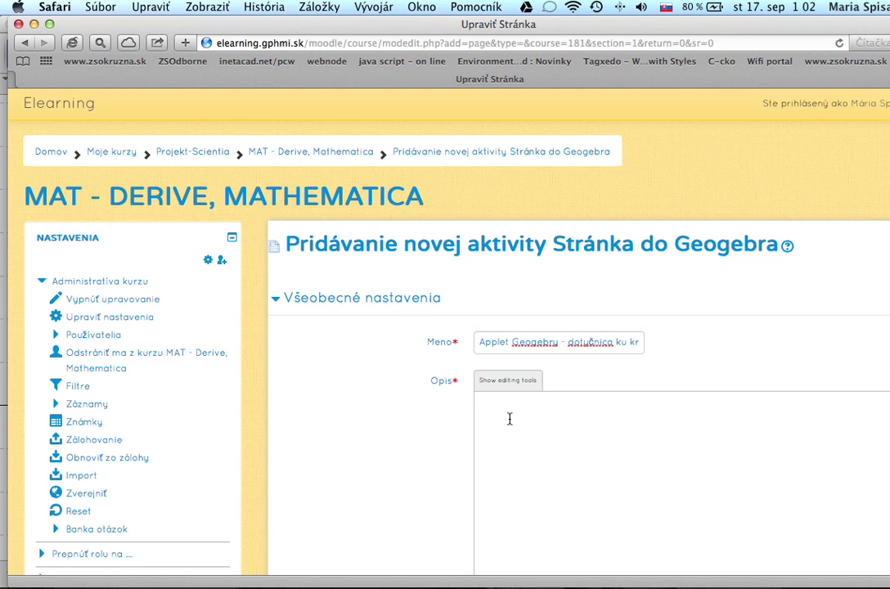
pyautogui.write('Applet geogebry.')
# - Paste the copied GeoGebra export code into the HTML source of the page content and update it
pyautogui.scroll(-3, 544, 415)
pyautogui.scroll(-10, 544, 416)
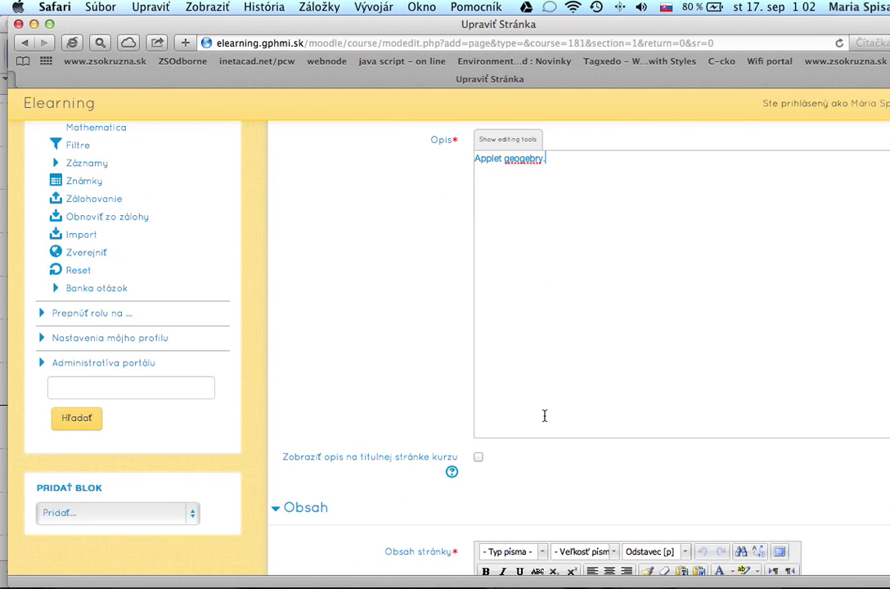
pyautogui.scroll(-3, 545, 420)
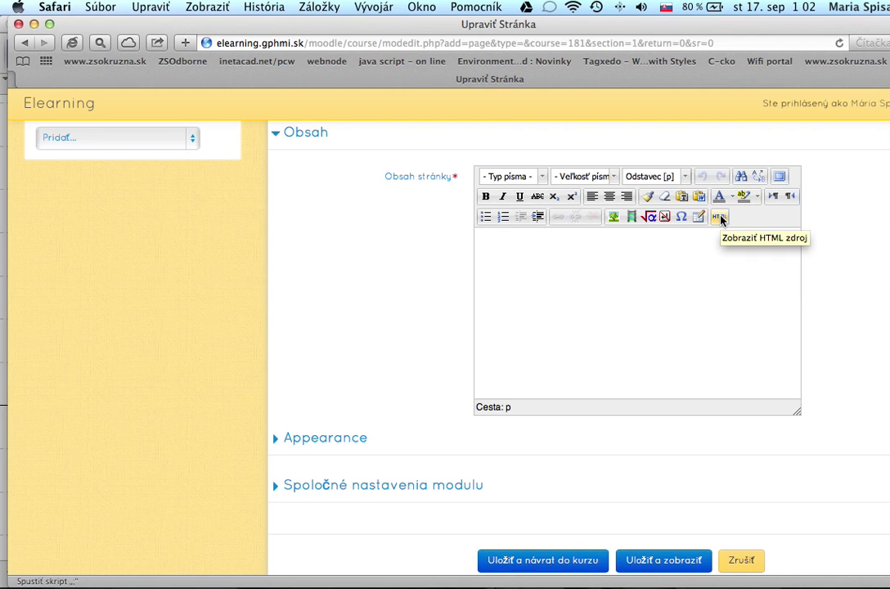
pyautogui.click(719, 217)
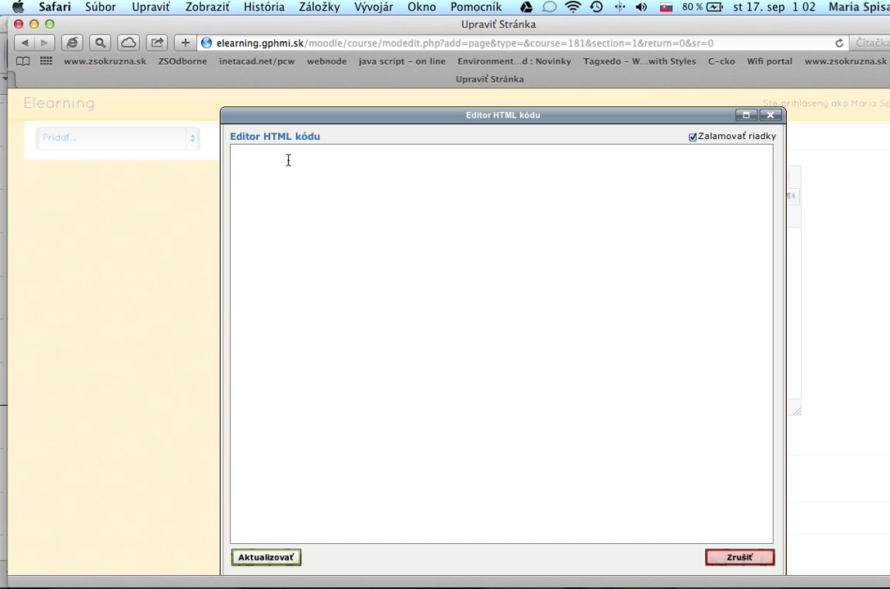
pyautogui.press('super+v')
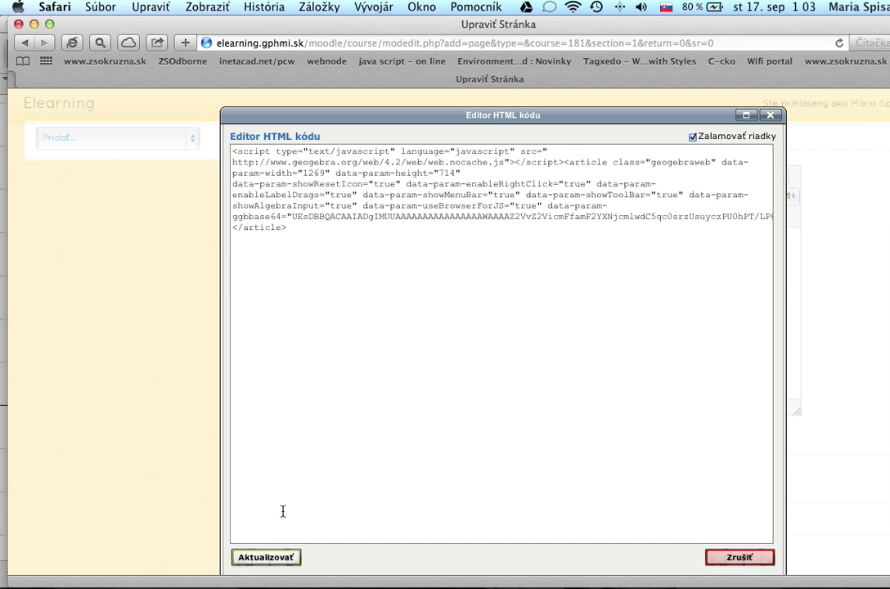
pyautogui.click(268, 558)
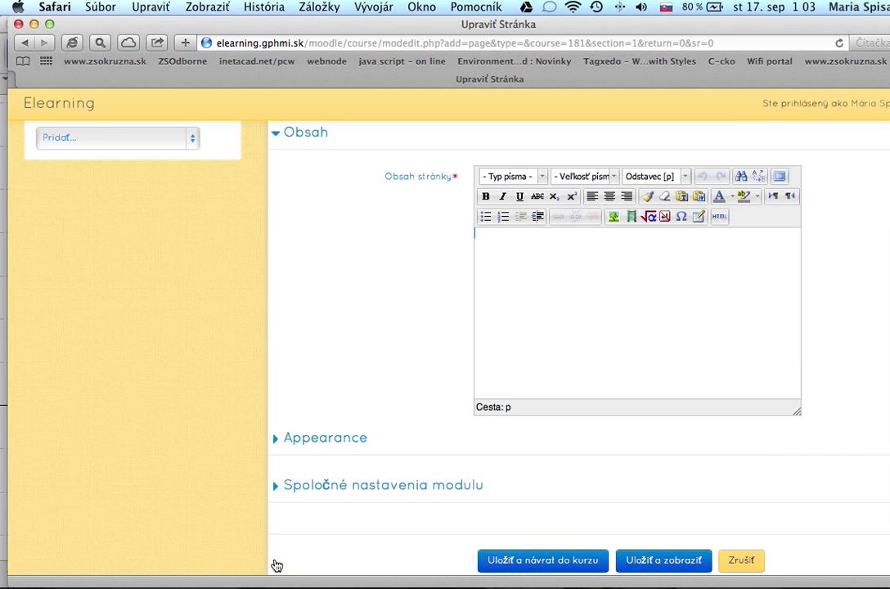
# - Expand the page's Appearance settings, save and display the page, and reload it to load the applet
pyautogui.click(276, 443)
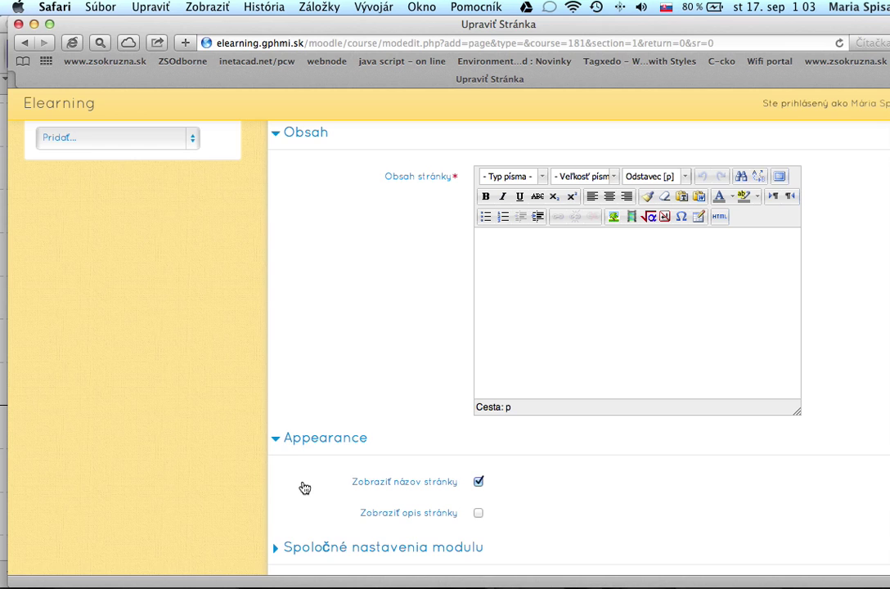
pyautogui.scroll(-3, 304, 488)
pyautogui.scroll(4, 305, 488)
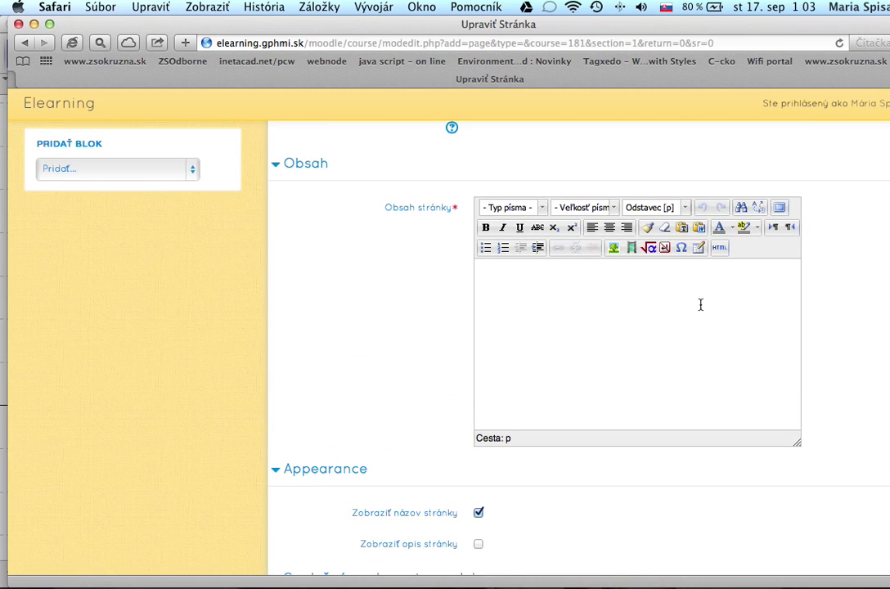
pyautogui.scroll(4, 705, 323)
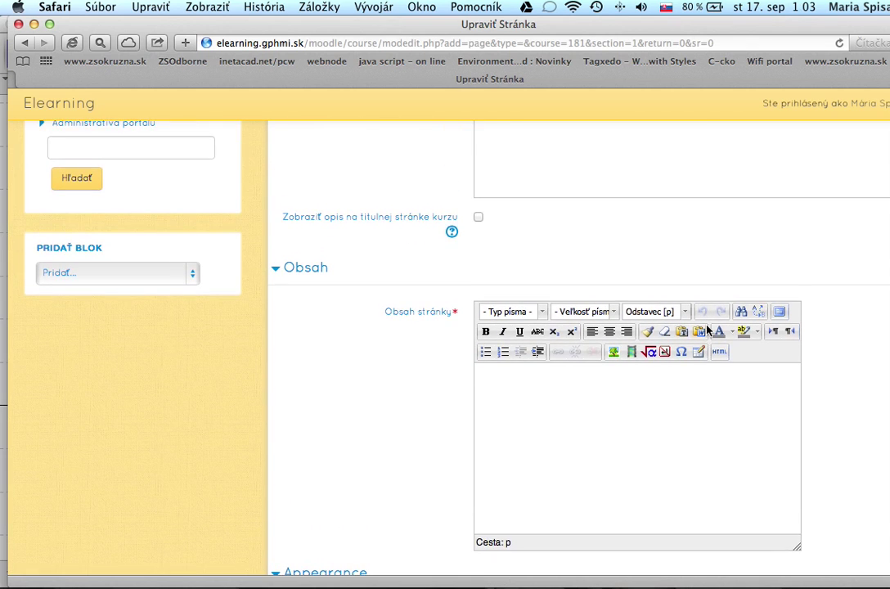
pyautogui.scroll(-10, 705, 328)
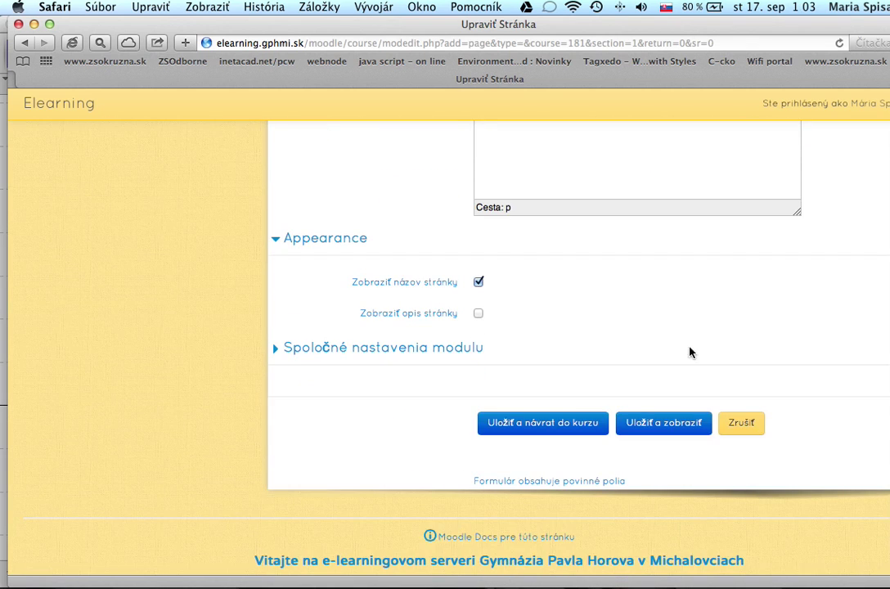
pyautogui.click(647, 423)
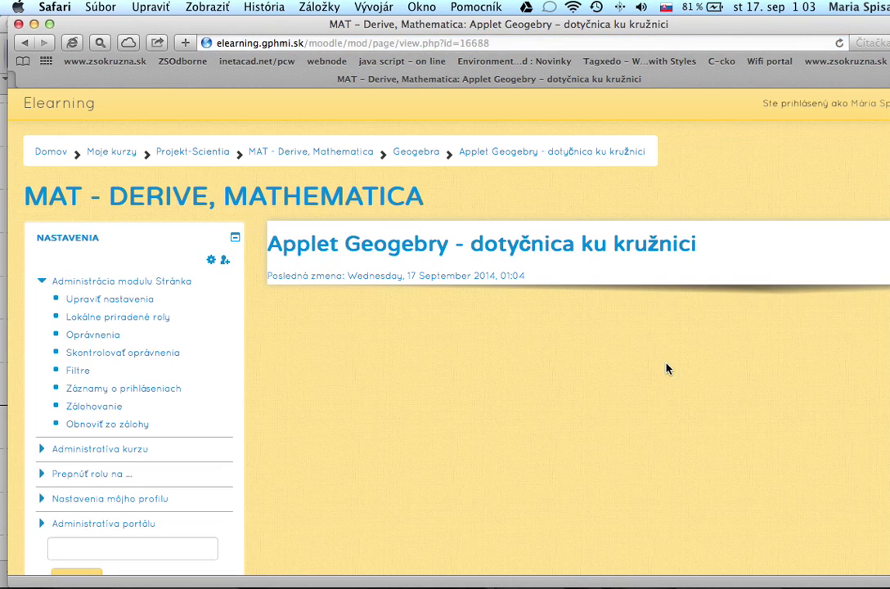
pyautogui.click(840, 44)
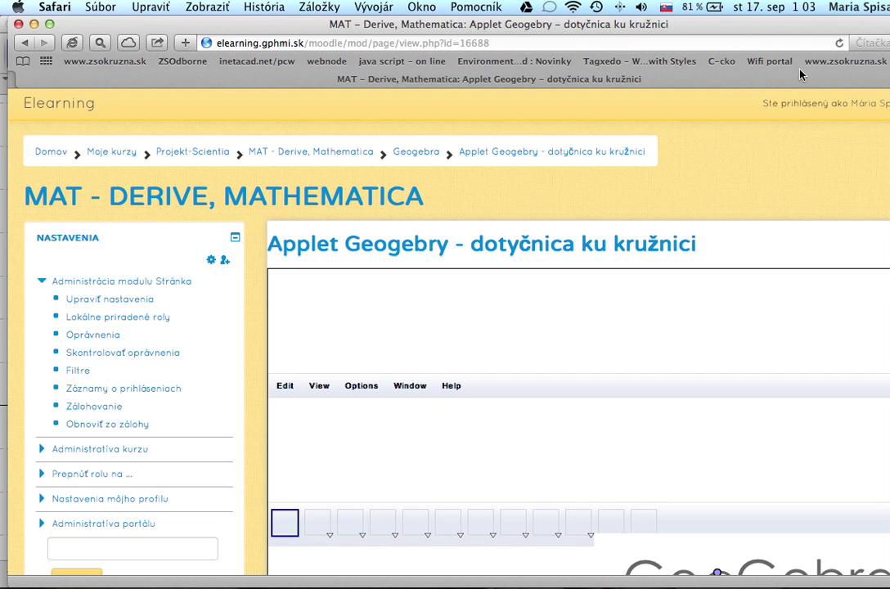
# - Test the embedded applet by setting slider r to 1.9 and moving point K to about (1.4, 3.3)
pyautogui.moveTo(759, 25); pyautogui.dragTo(661, 24)
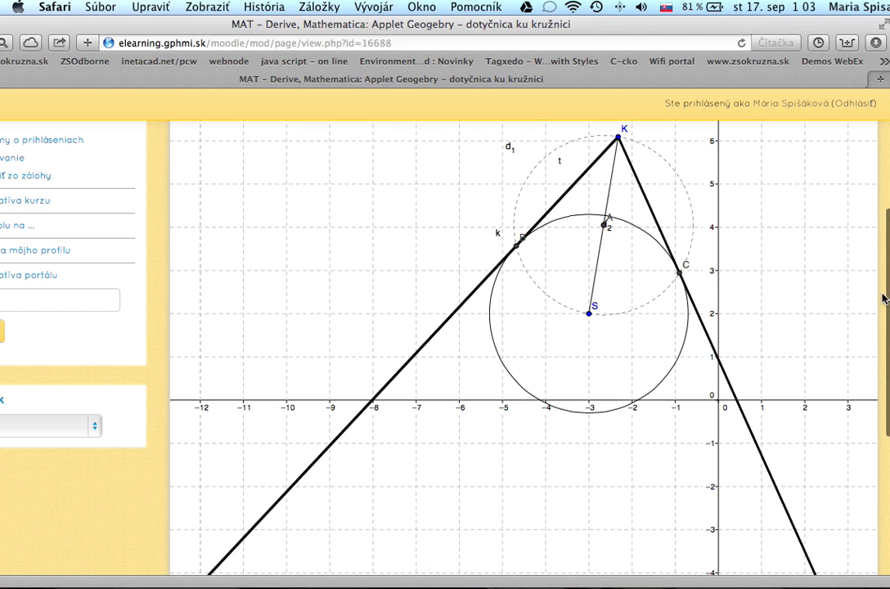
pyautogui.moveTo(884, 298); pyautogui.dragTo(884, 203)
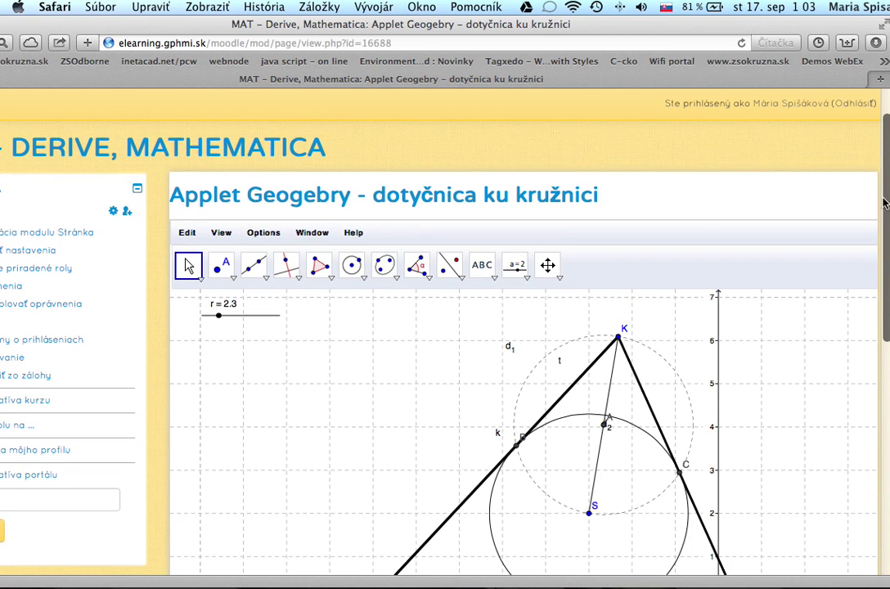
pyautogui.moveTo(219, 316)
pyautogui.mouseDown()
pyautogui.moveTo(259, 322)
pyautogui.moveTo(215, 322)
pyautogui.mouseUp()
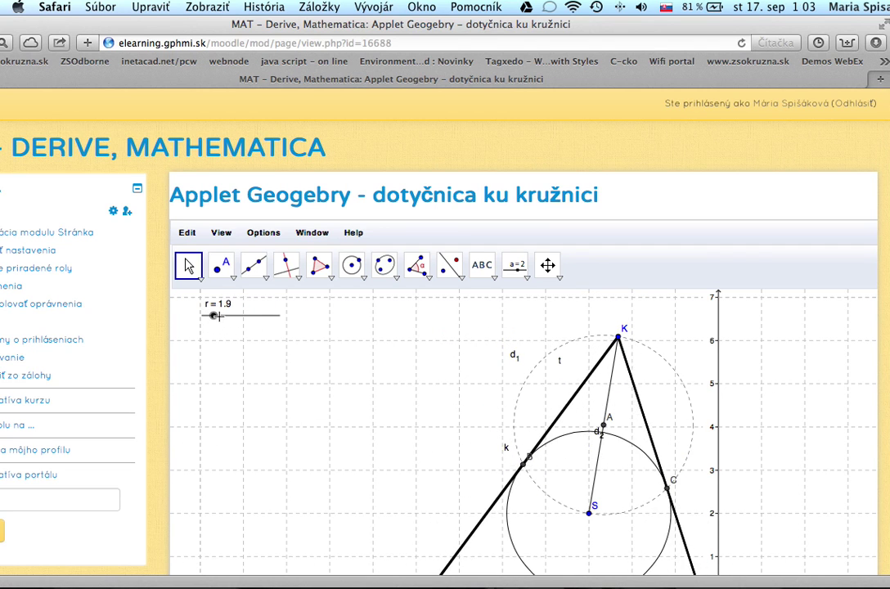
pyautogui.moveTo(620, 342); pyautogui.dragTo(782, 464)
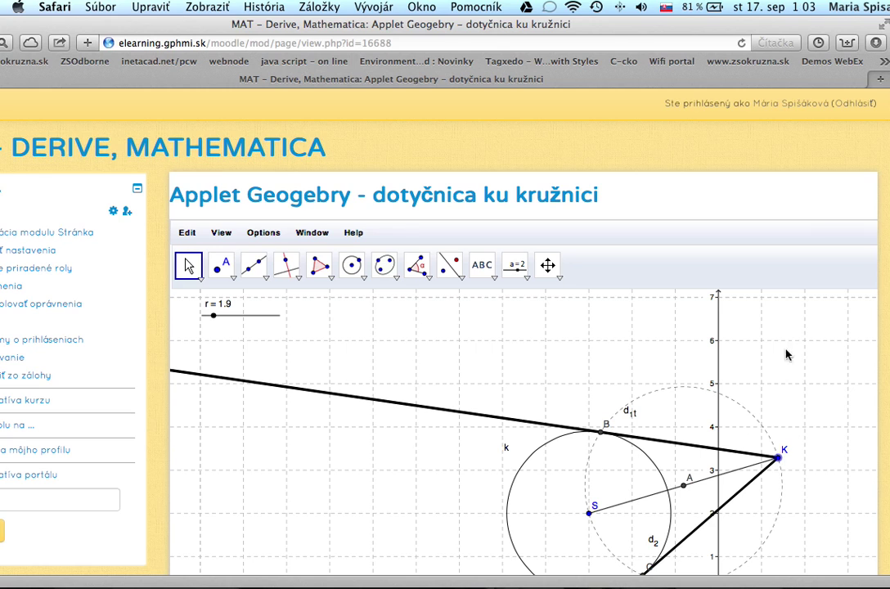
# - Move point K in the applet down to about (1.7, 1.8), keeping the whole circle in view
pyautogui.moveTo(770, 23)
pyautogui.mouseDown()
pyautogui.moveTo(772, 4)
pyautogui.moveTo(770, 26)
pyautogui.moveTo(772, 18)
pyautogui.mouseUp()
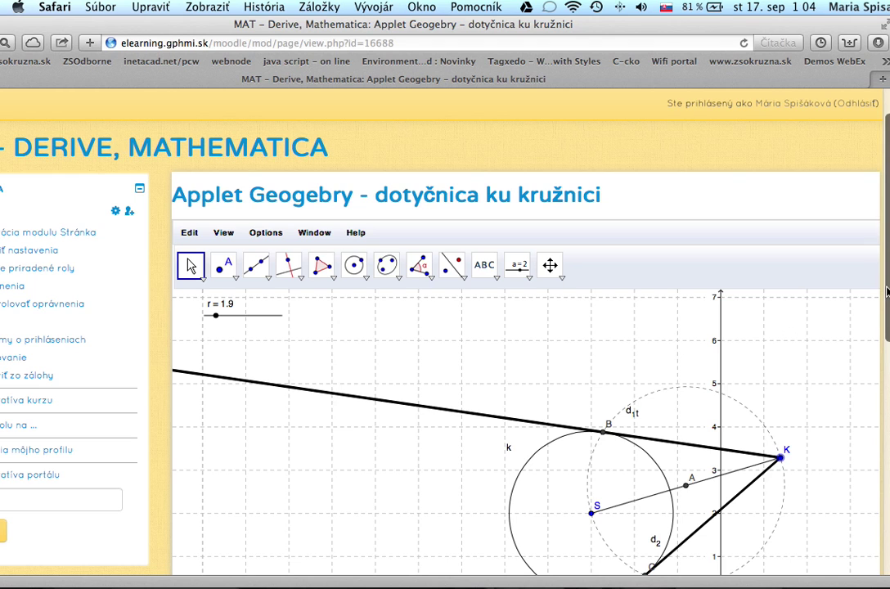
pyautogui.scroll(-10, 882, 409)
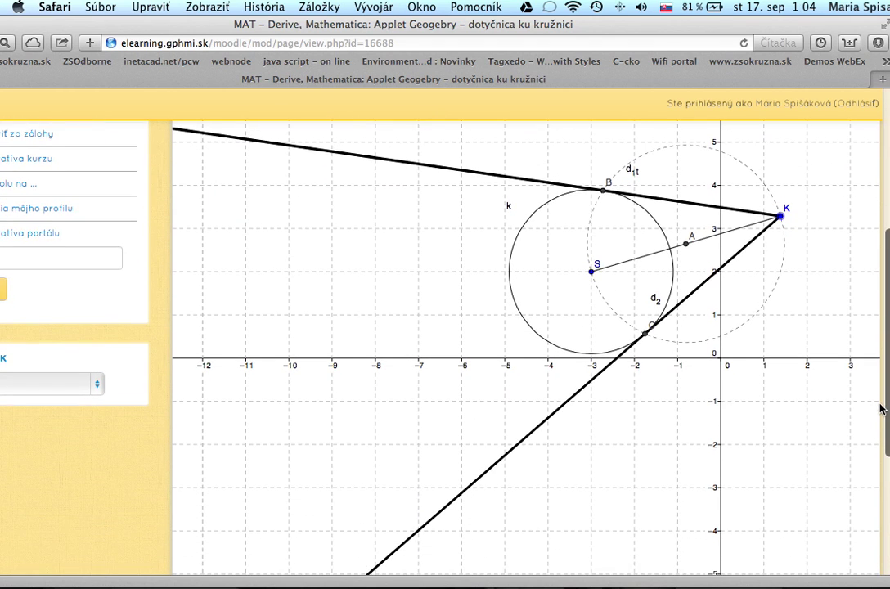
pyautogui.scroll(-2, 879, 415)
pyautogui.moveTo(780, 188); pyautogui.dragTo(799, 260)
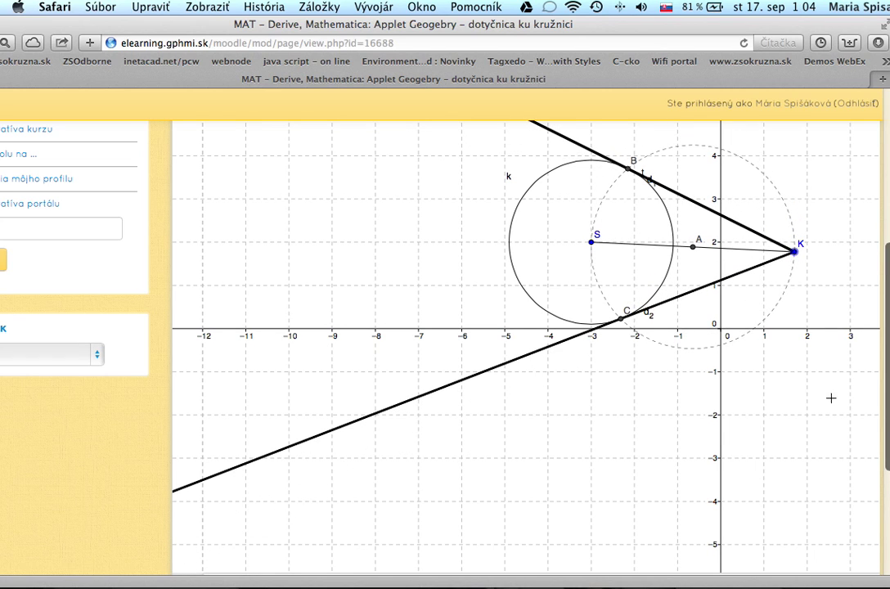